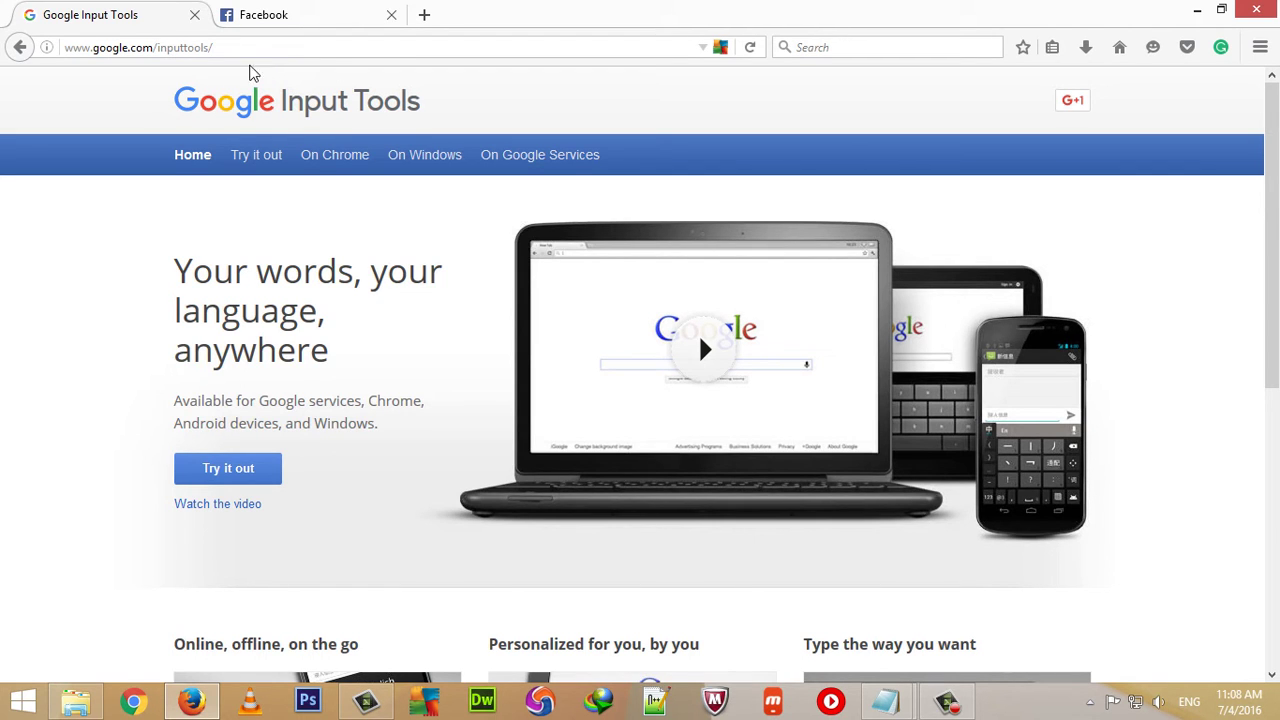
pyautogui.scroll(-1, 262, 110)
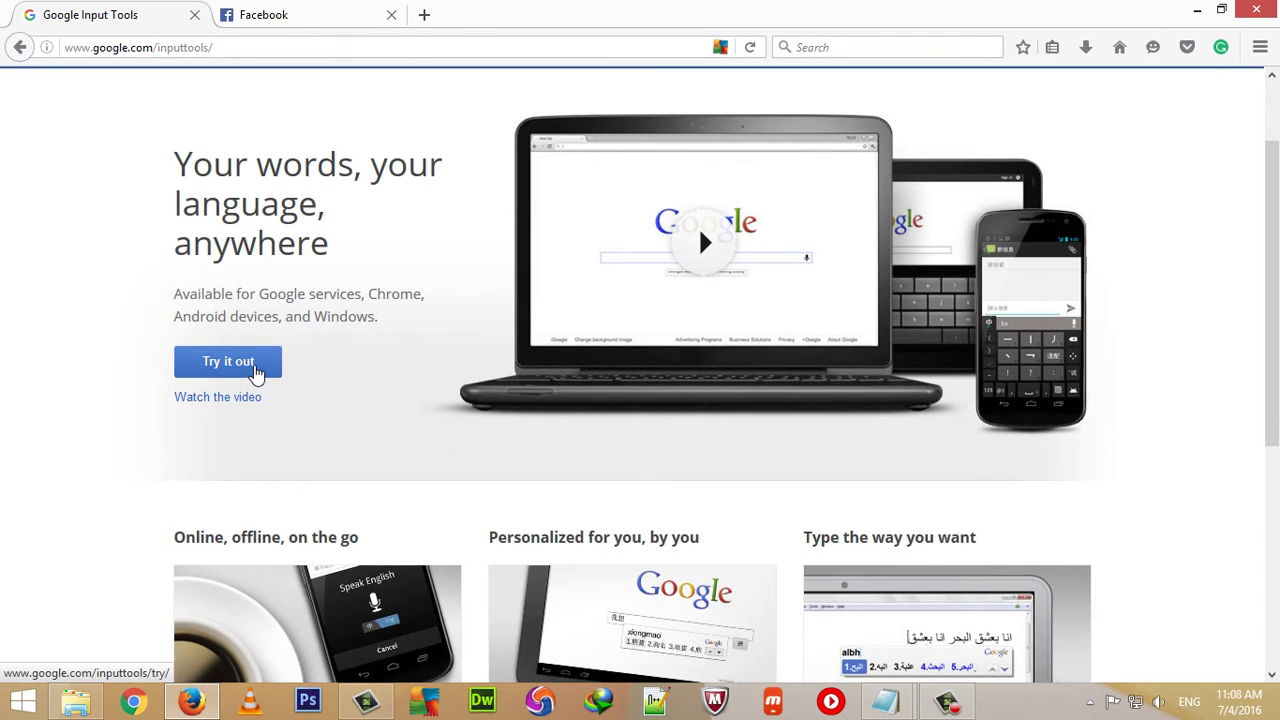
# Step: Open the Google Input Tools try-it-out page showing the Windows language list
pyautogui.click(228, 361)
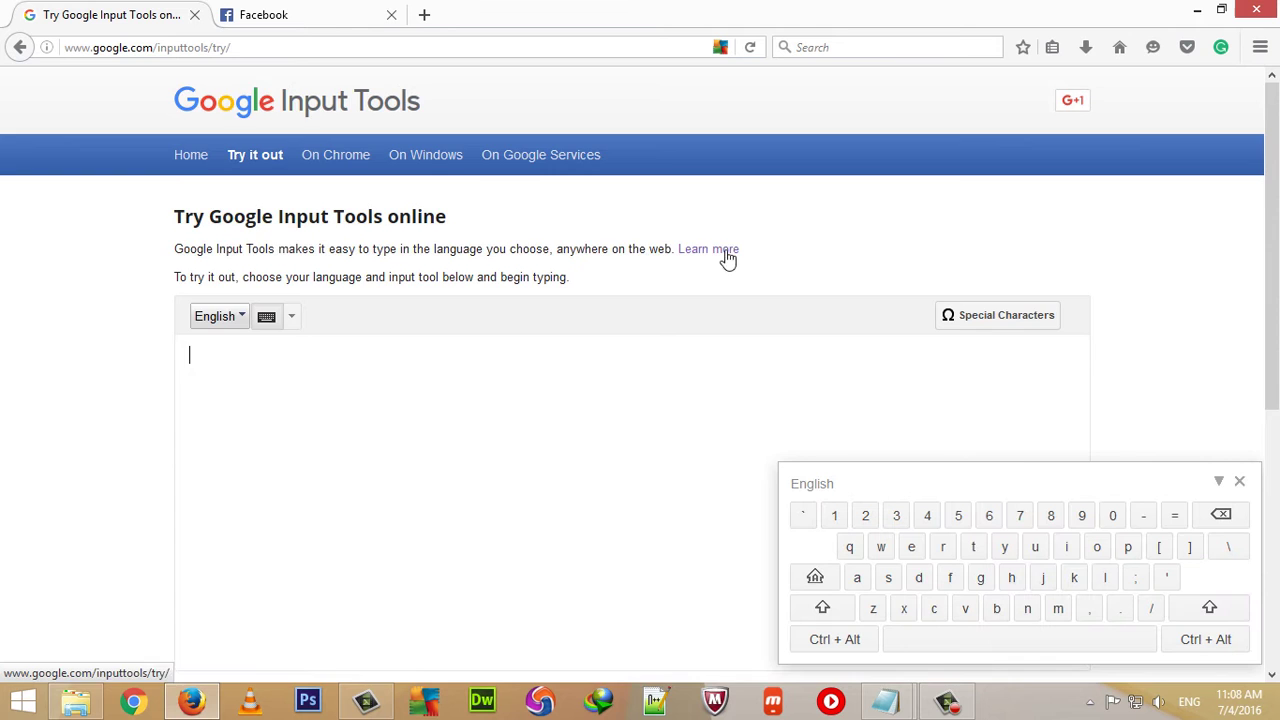
pyautogui.scroll(-1, 797, 268)
pyautogui.scroll(-3, 793, 260)
pyautogui.scroll(-1, 793, 260)
pyautogui.scroll(1, 927, 335)
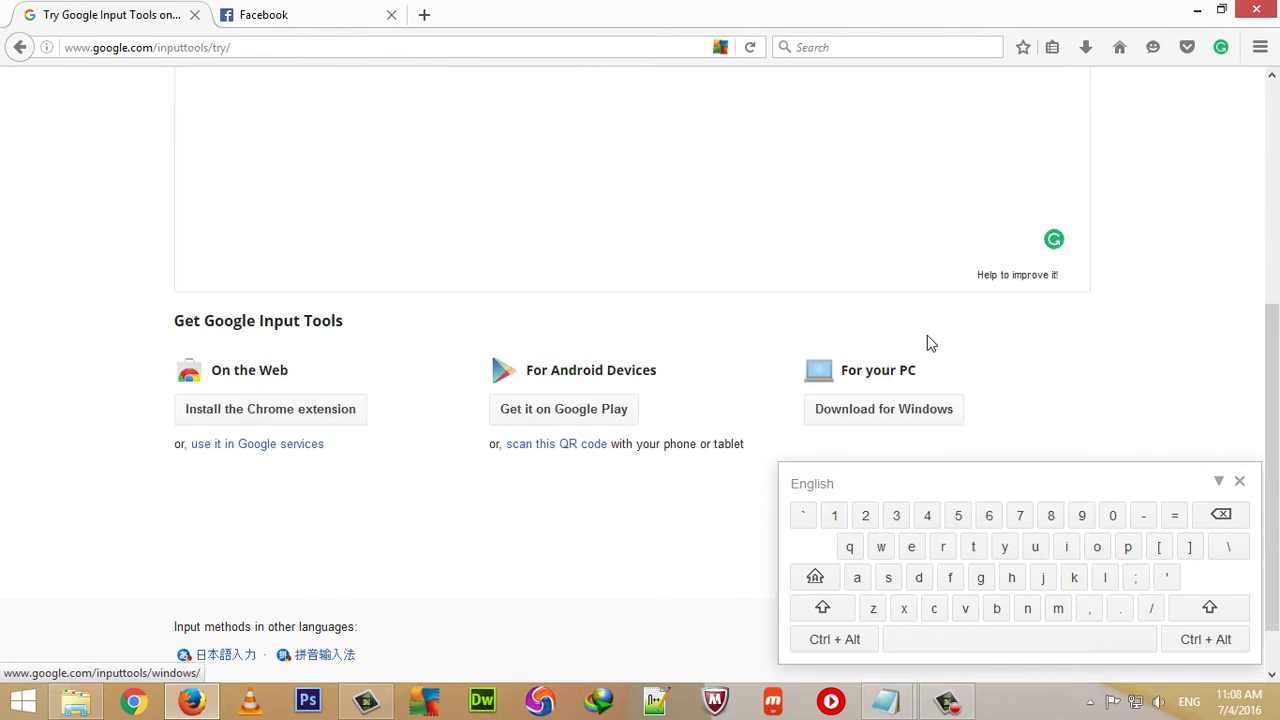
pyautogui.scroll(1, 927, 335)
pyautogui.scroll(-3, 923, 331)
pyautogui.scroll(-2, 918, 400)
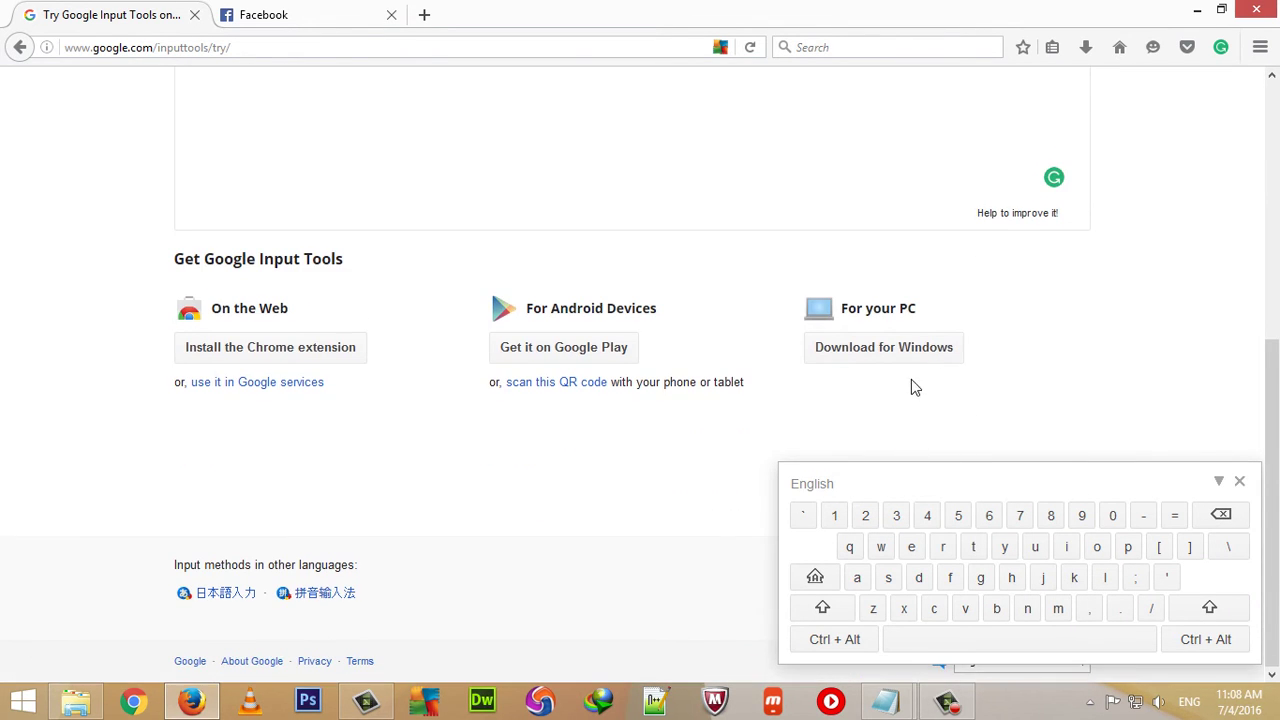
# Step: Choose Telugu, accept the terms, download InputToolsSetup(1).exe, and open its folder
pyautogui.click(918, 352)
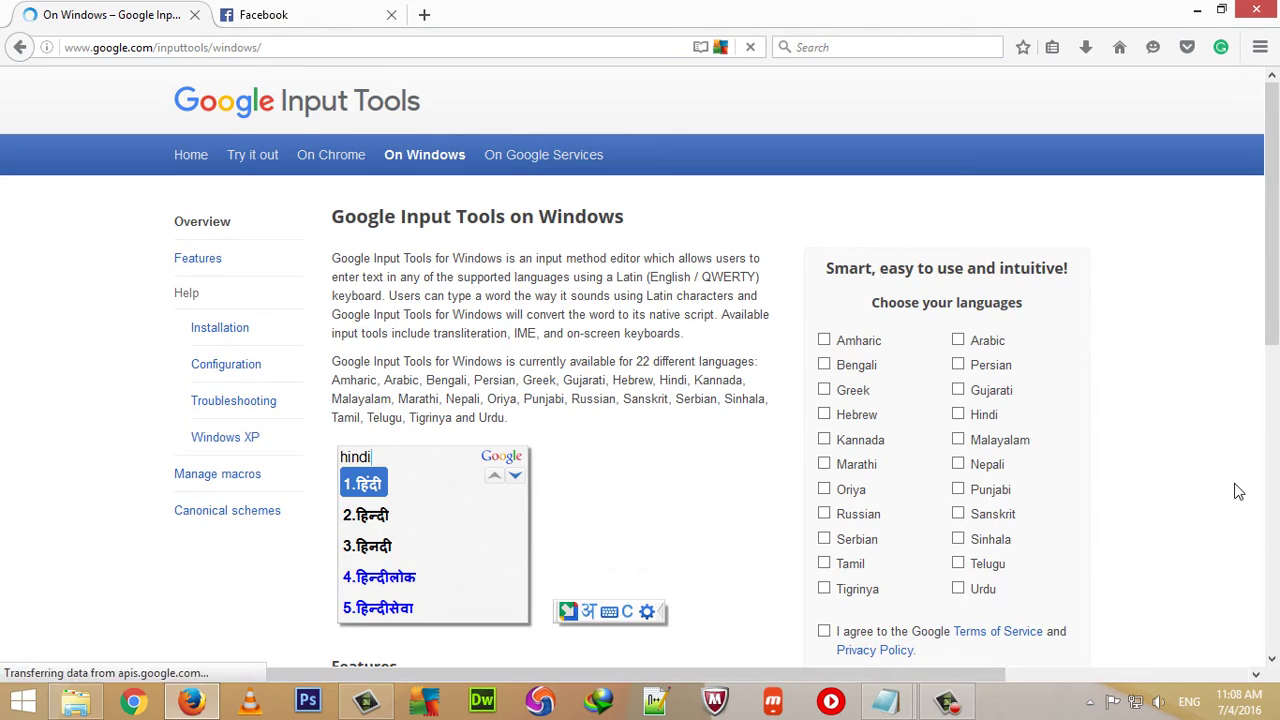
pyautogui.scroll(-1, 1238, 491)
pyautogui.scroll(-1, 1238, 491)
pyautogui.scroll(2, 1100, 470)
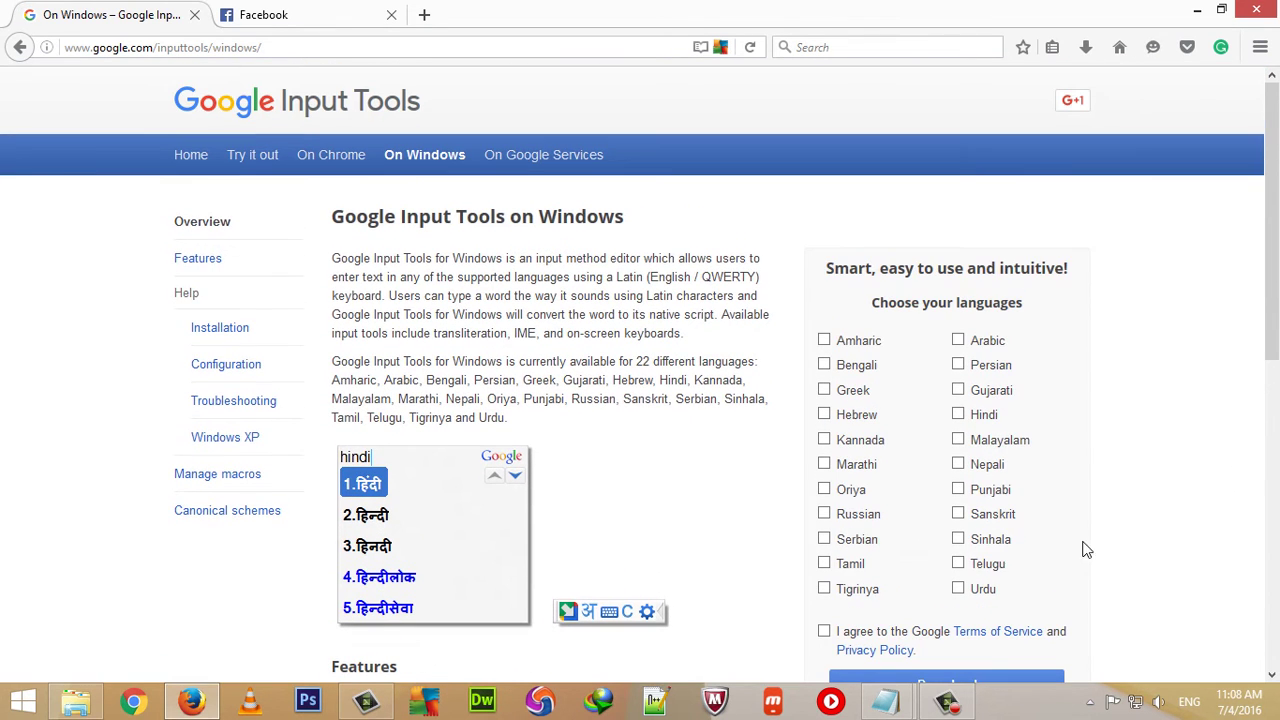
pyautogui.click(958, 564)
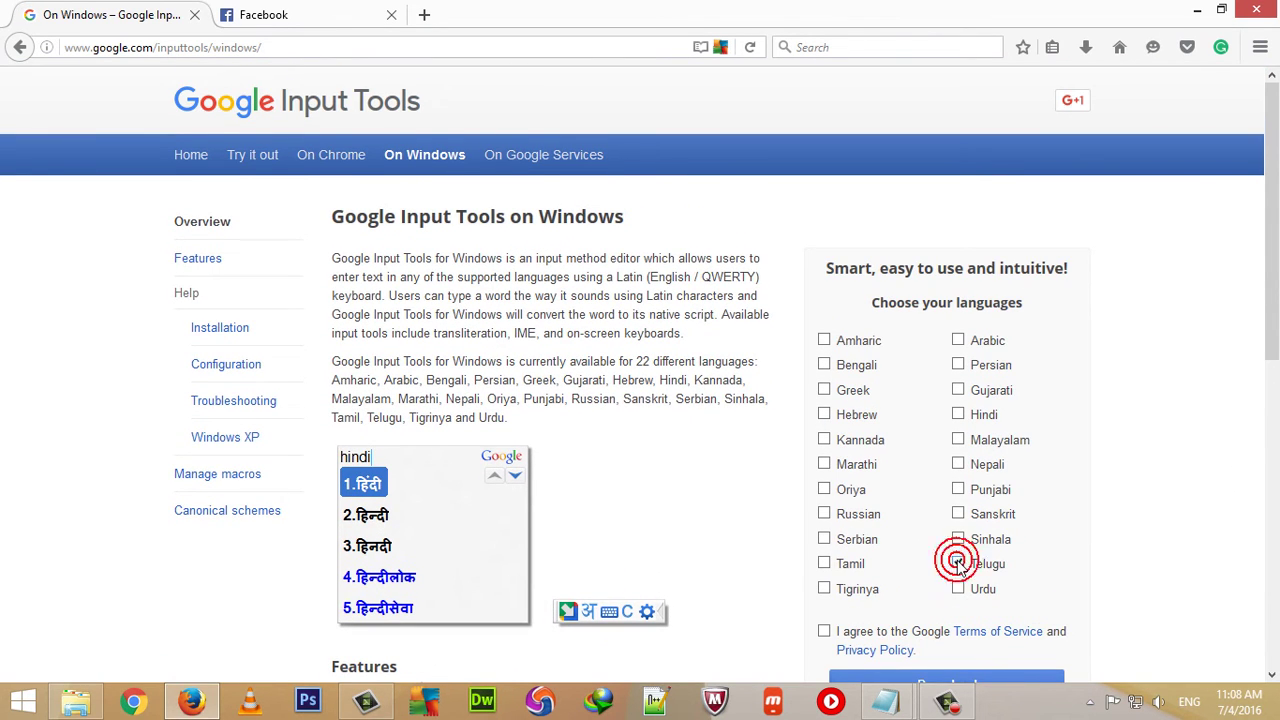
pyautogui.scroll(-2, 958, 564)
pyautogui.scroll(1, 1014, 388)
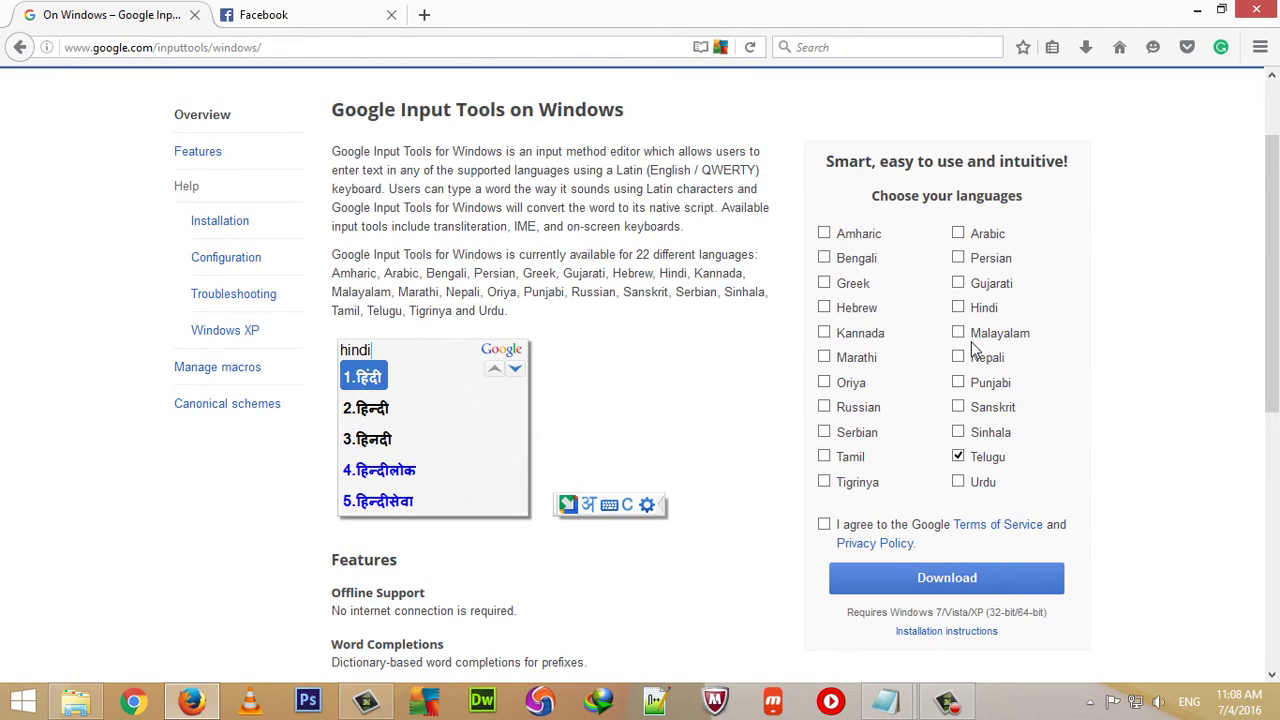
pyautogui.click(824, 524)
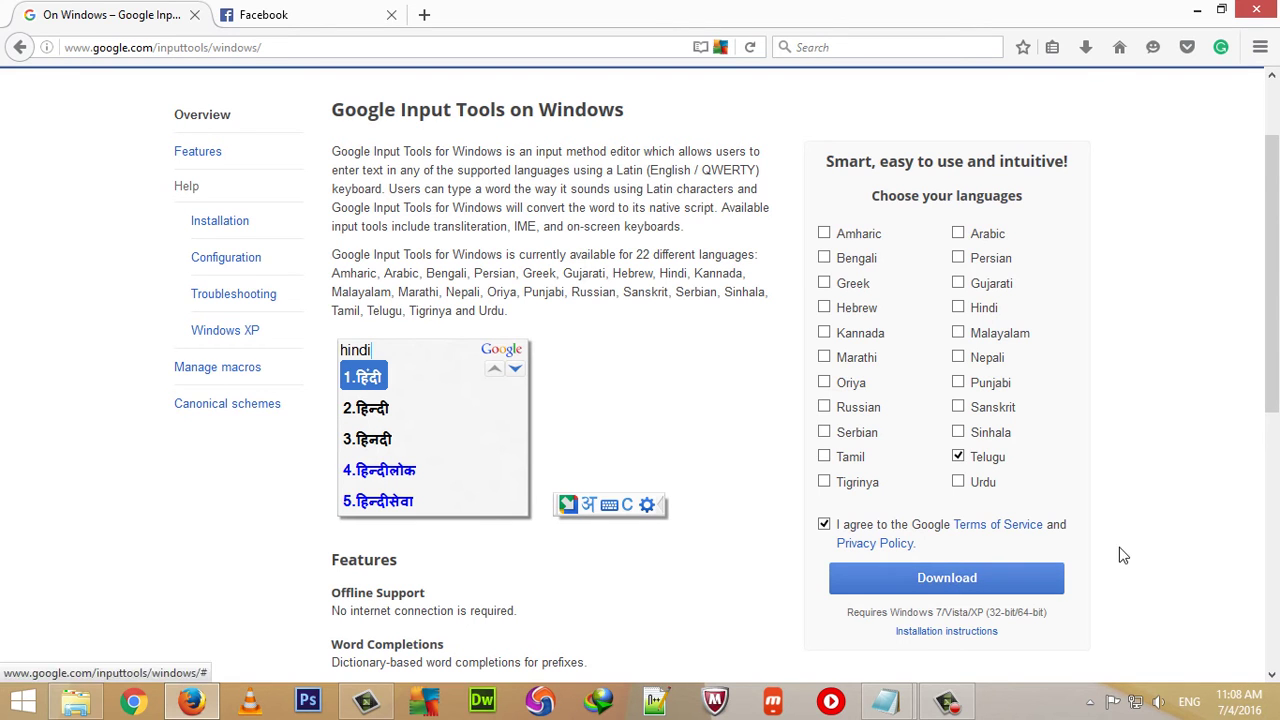
pyautogui.click(1086, 47)
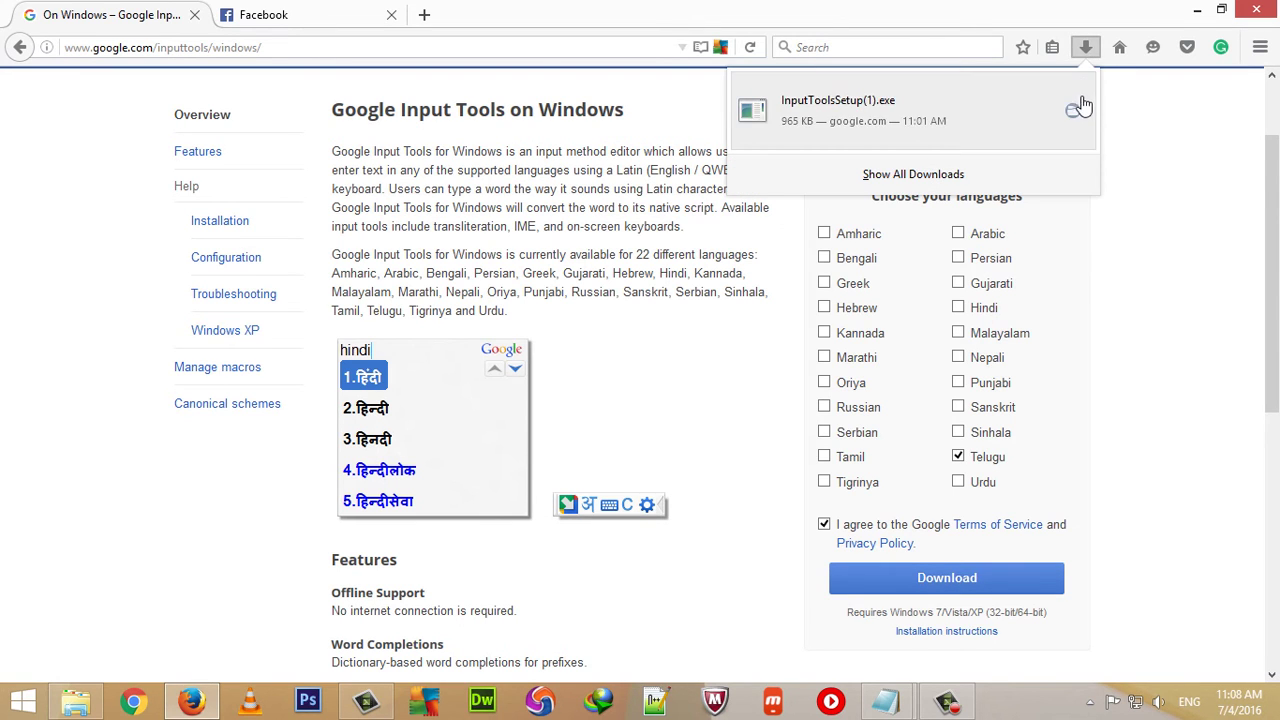
pyautogui.click(1072, 110)
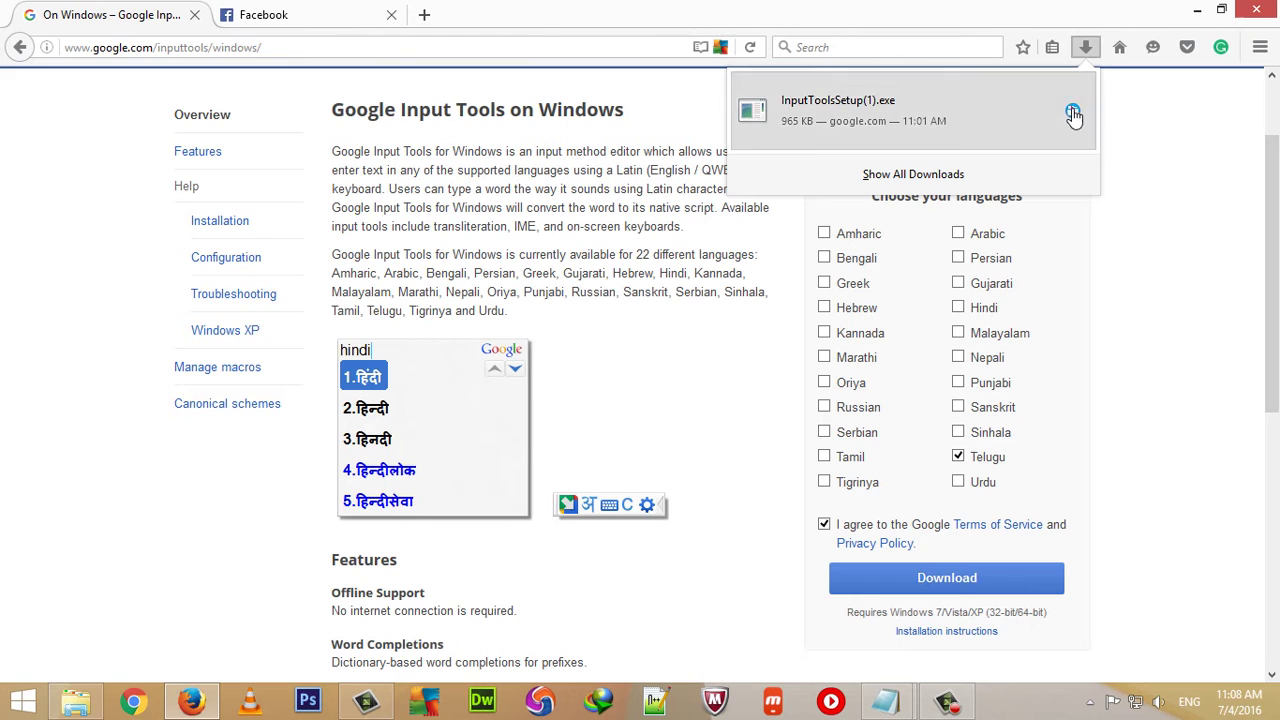
# Step: Run InputToolsSetup(1) as administrator, then close the installer once installation completes
pyautogui.rightClick(240, 400)
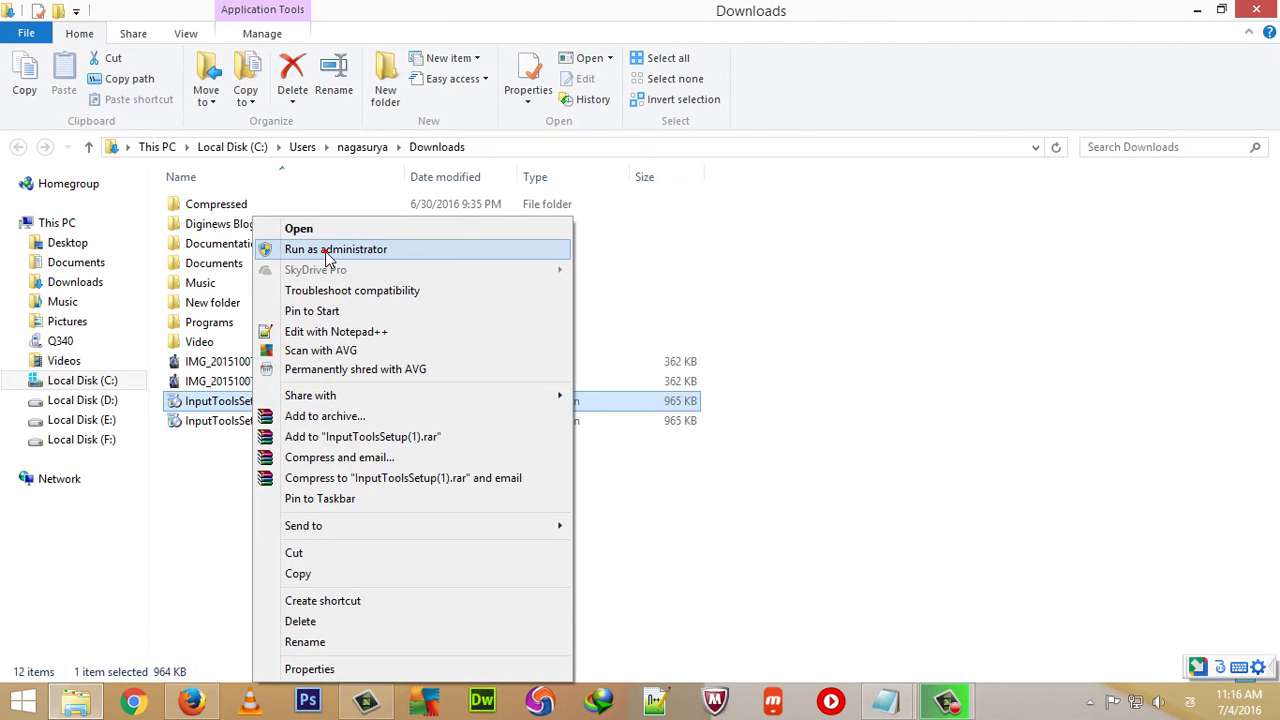
pyautogui.click(327, 252)
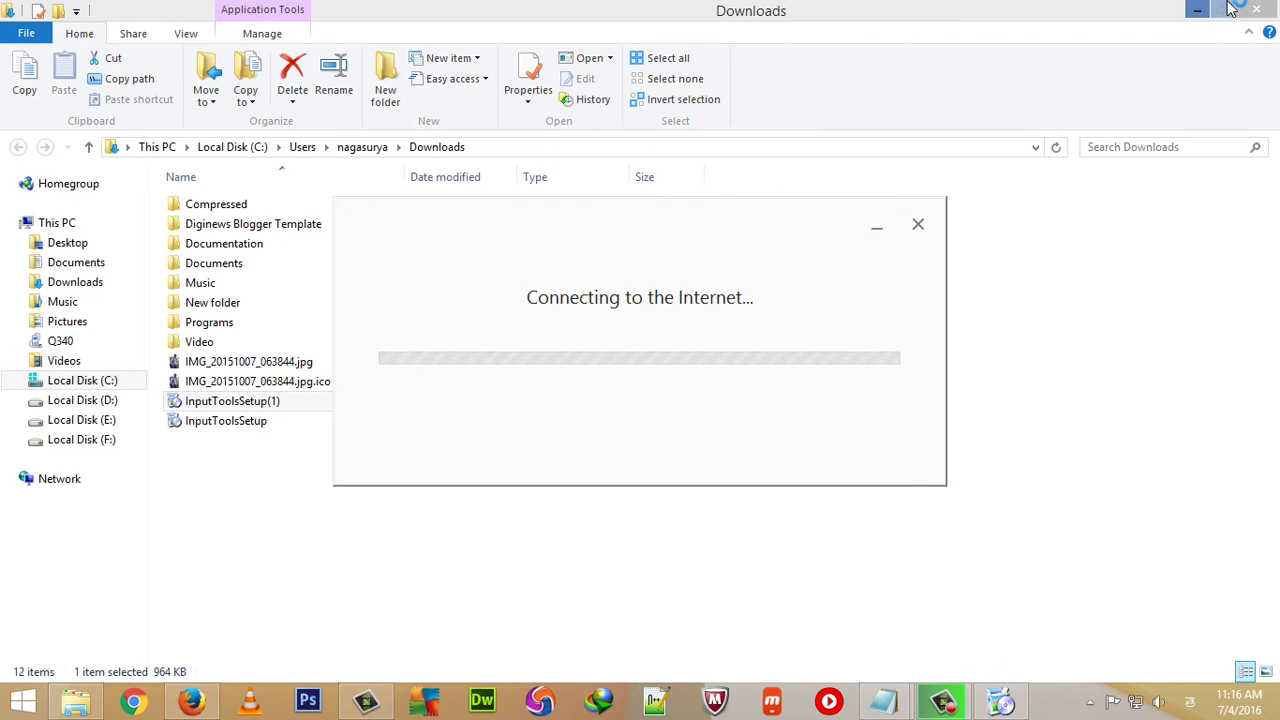
pyautogui.click(1197, 10)
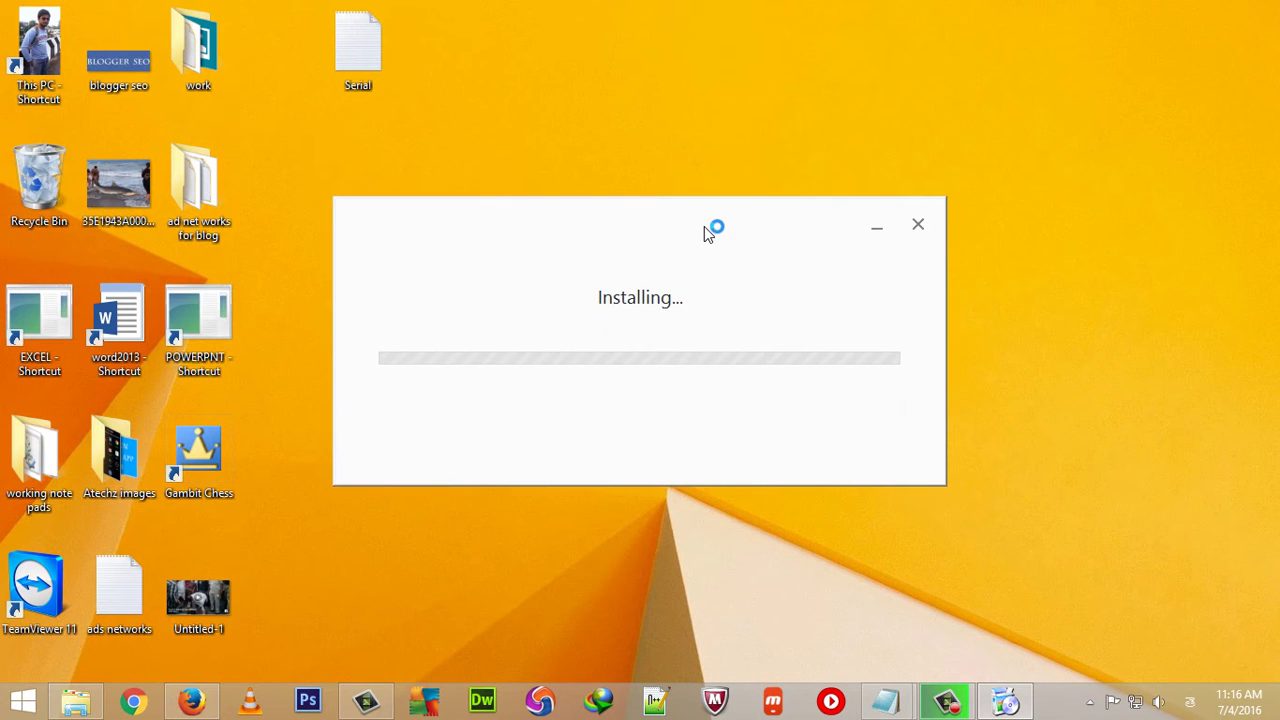
pyautogui.moveTo(704, 231); pyautogui.dragTo(717, 196)
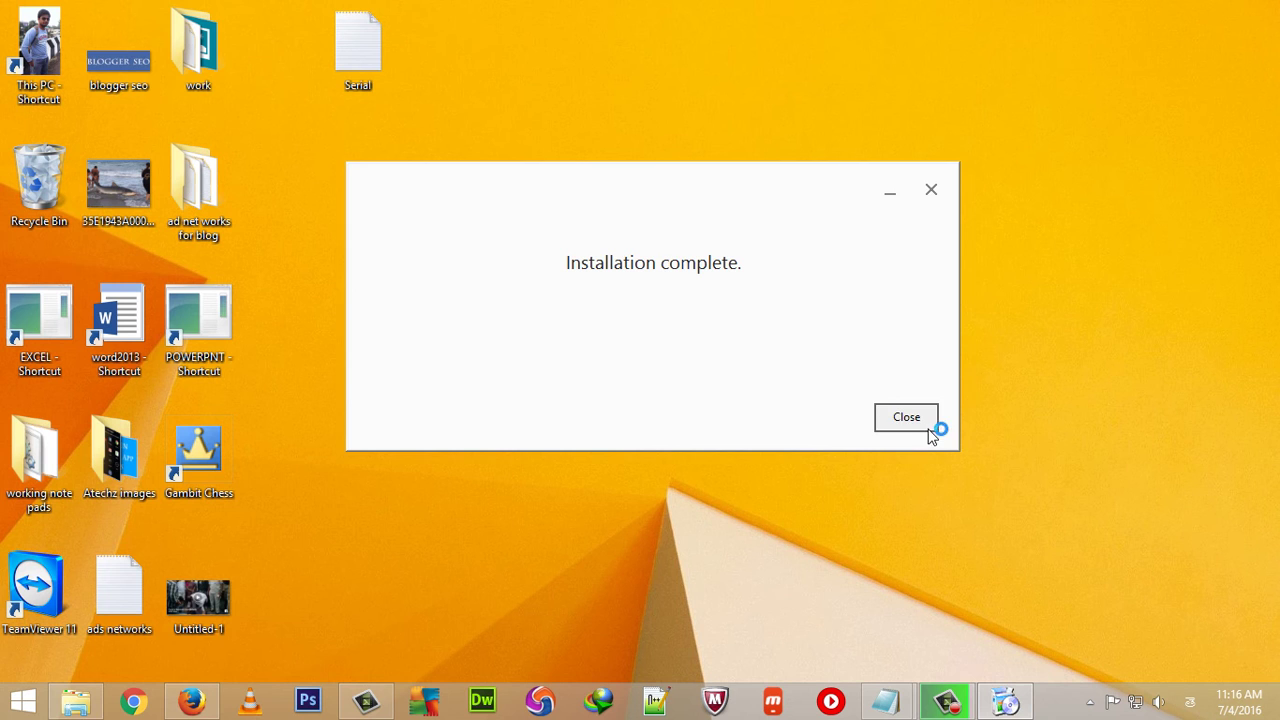
pyautogui.click(906, 417)
# Step: Refresh the desktop and switch the input language to Telugu (Google Input Tools)
pyautogui.rightClick(856, 277)
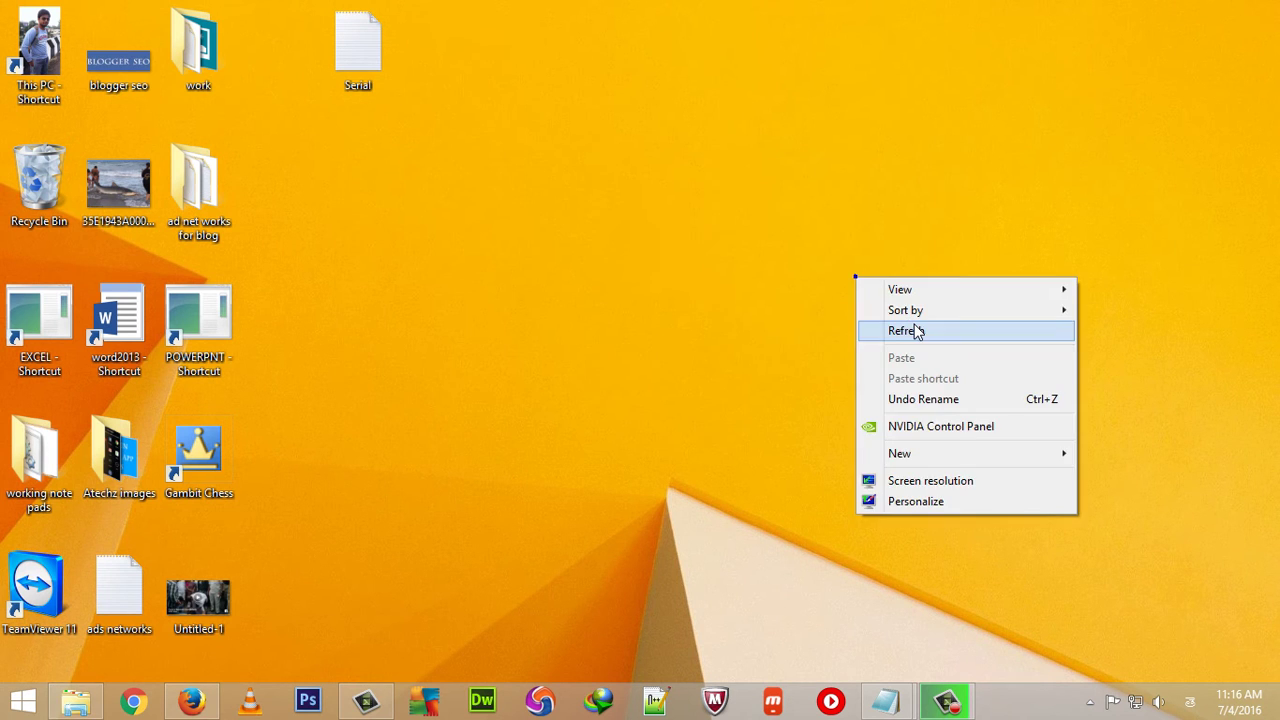
pyautogui.click(917, 331)
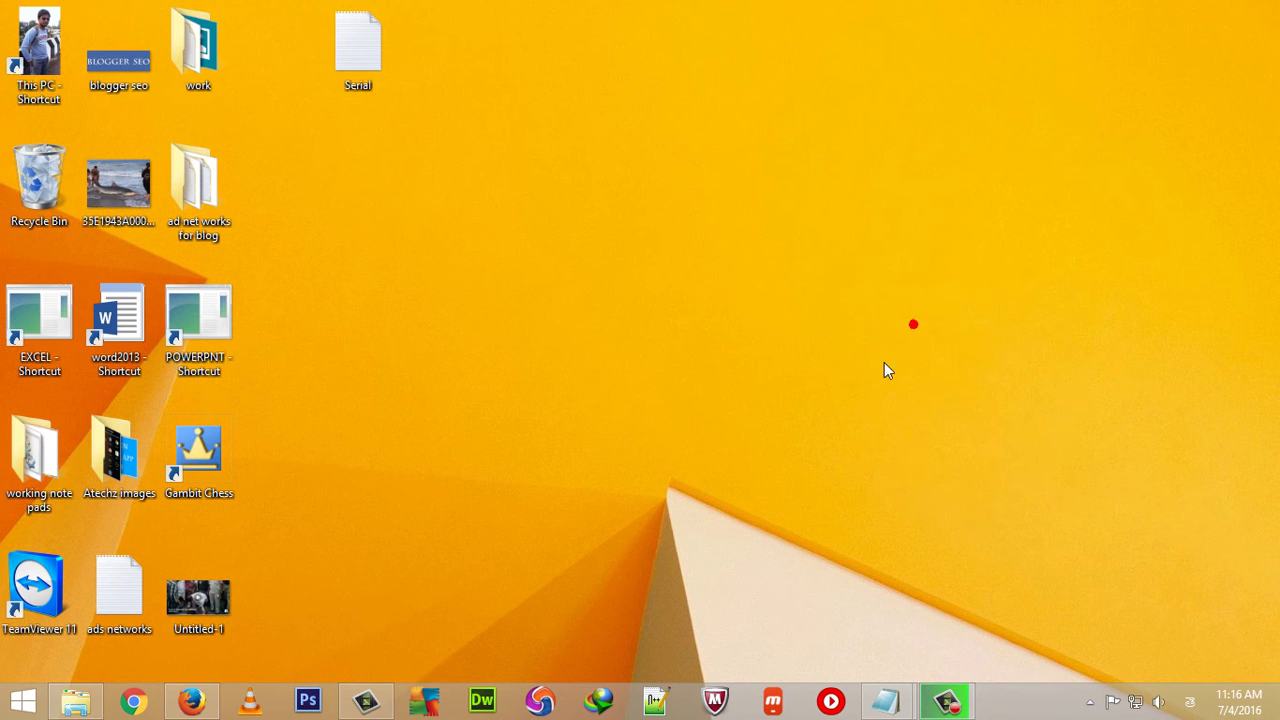
pyautogui.click(1190, 701)
pyautogui.click(1166, 529)
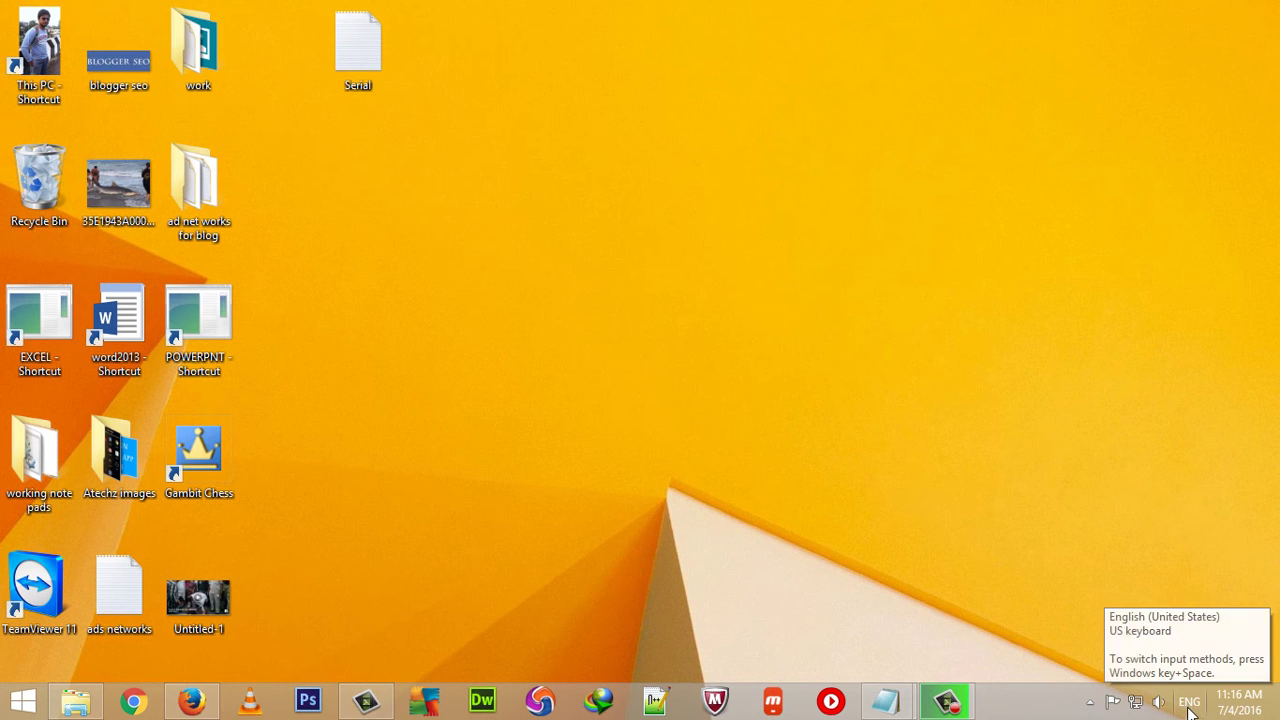
pyautogui.click(1190, 701)
pyautogui.click(1160, 580)
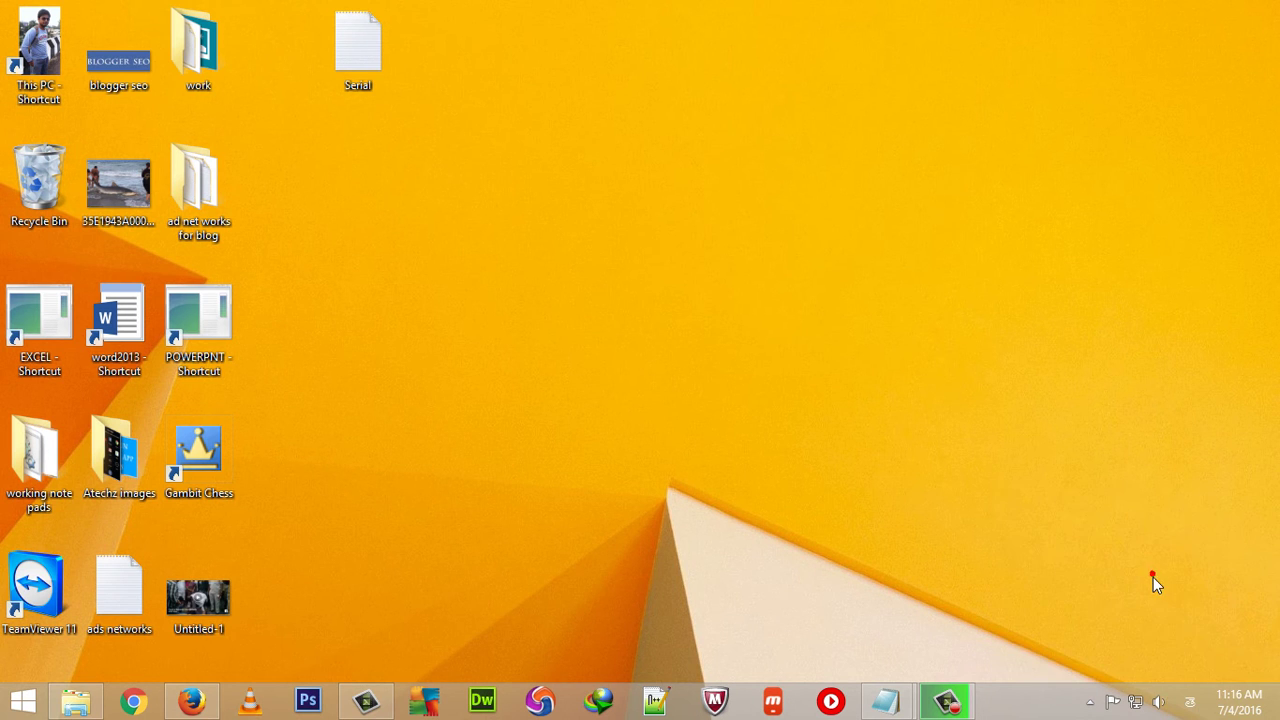
# Step: Restore the Notepad window and delete its existing Telugu sentence
pyautogui.click(886, 701)
pyautogui.click(960, 590)
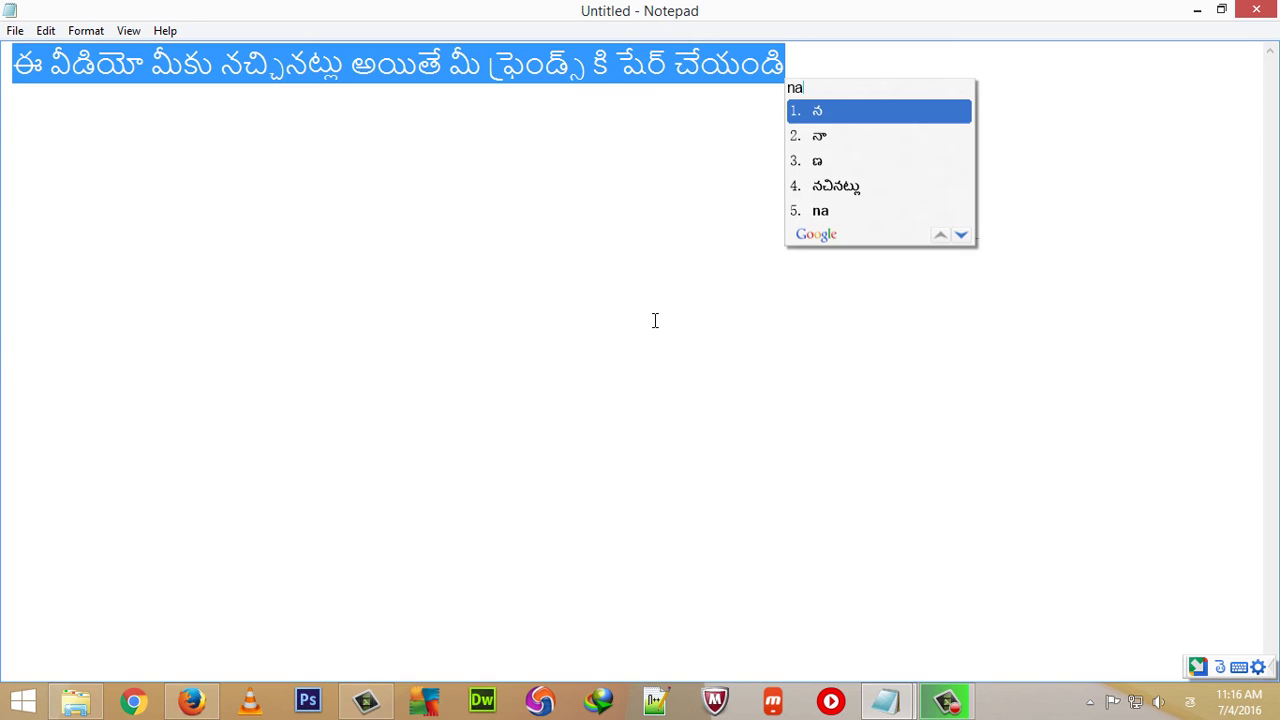
pyautogui.click(655, 231)
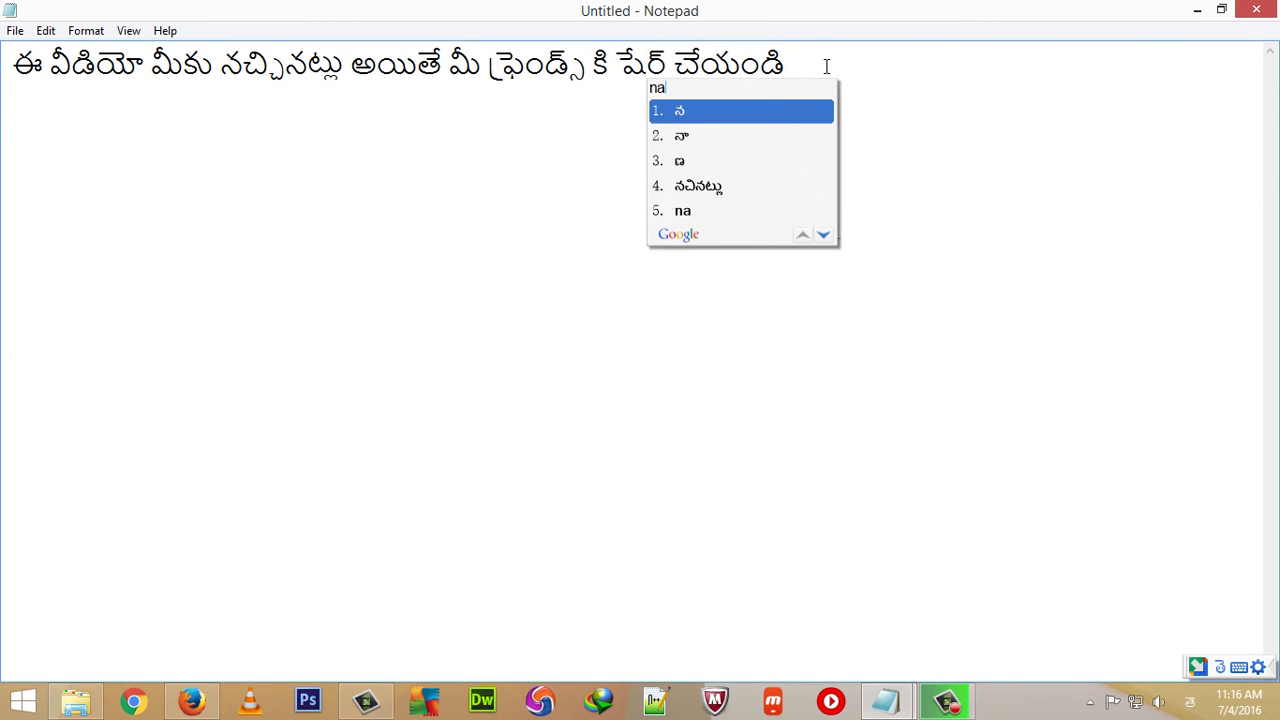
pyautogui.moveTo(824, 65); pyautogui.dragTo(50, 65)
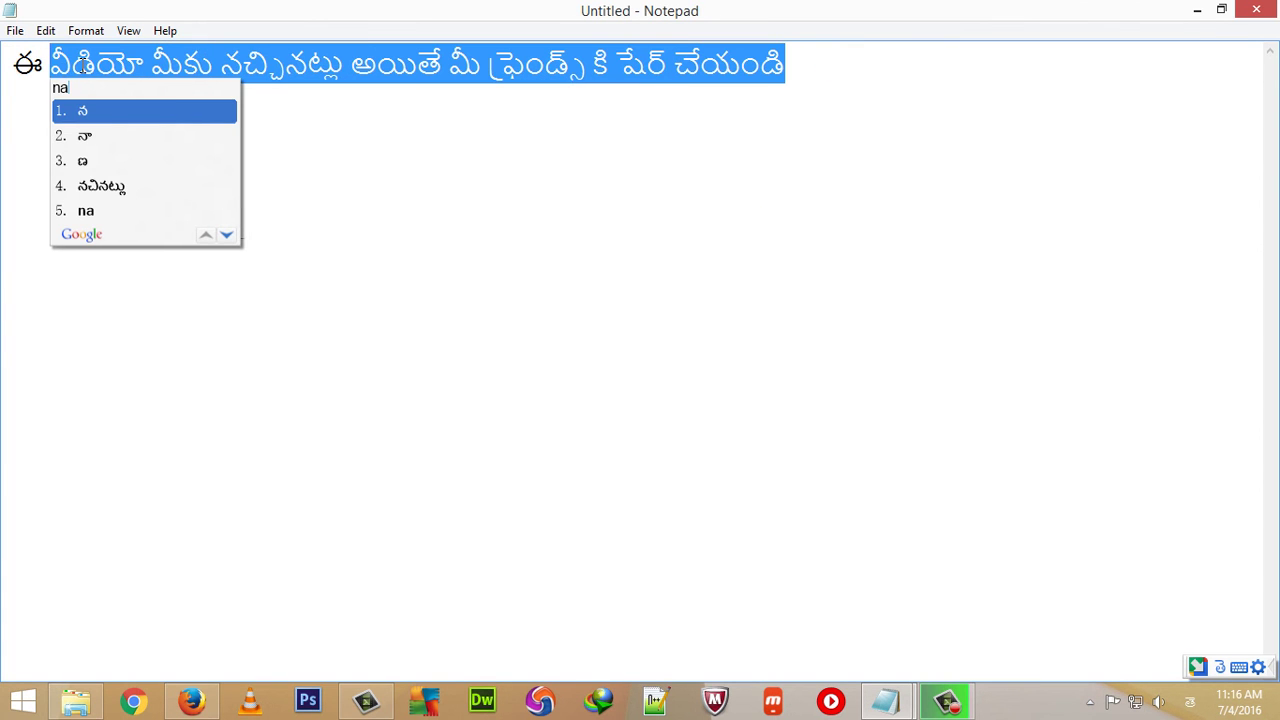
pyautogui.press('BackSpace')
pyautogui.press('BackSpace')
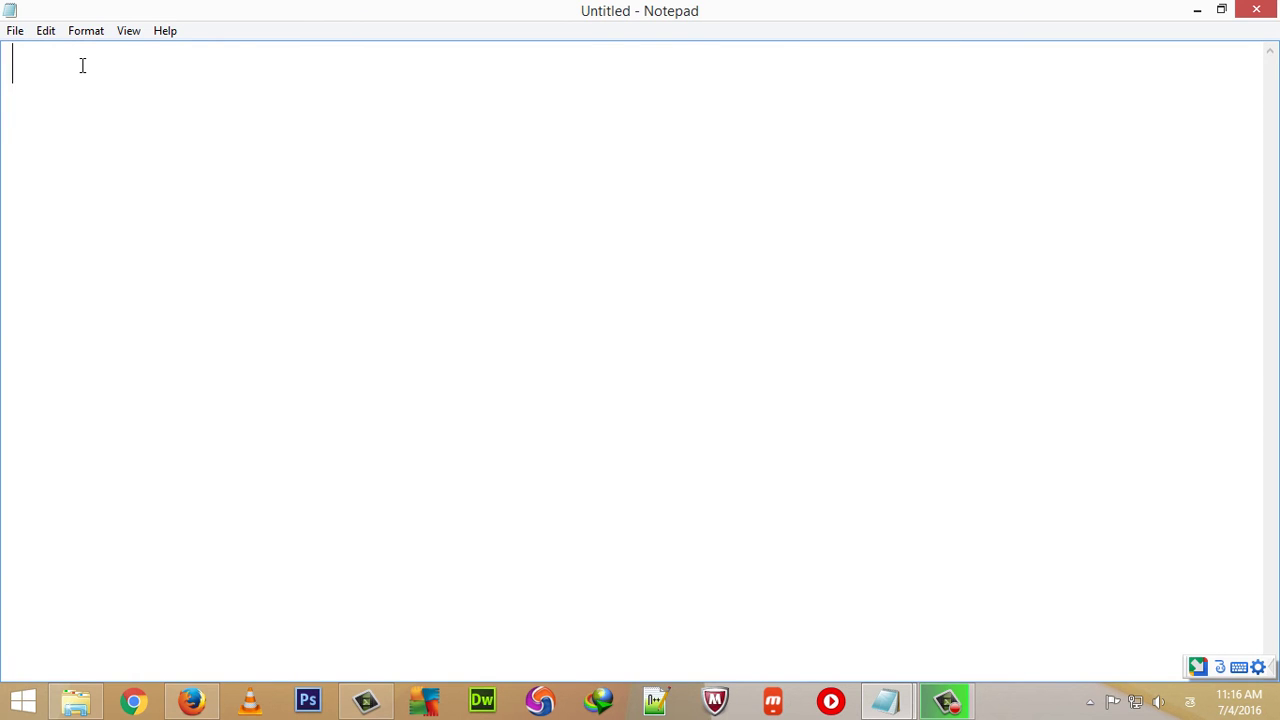
pyautogui.press('super+space')
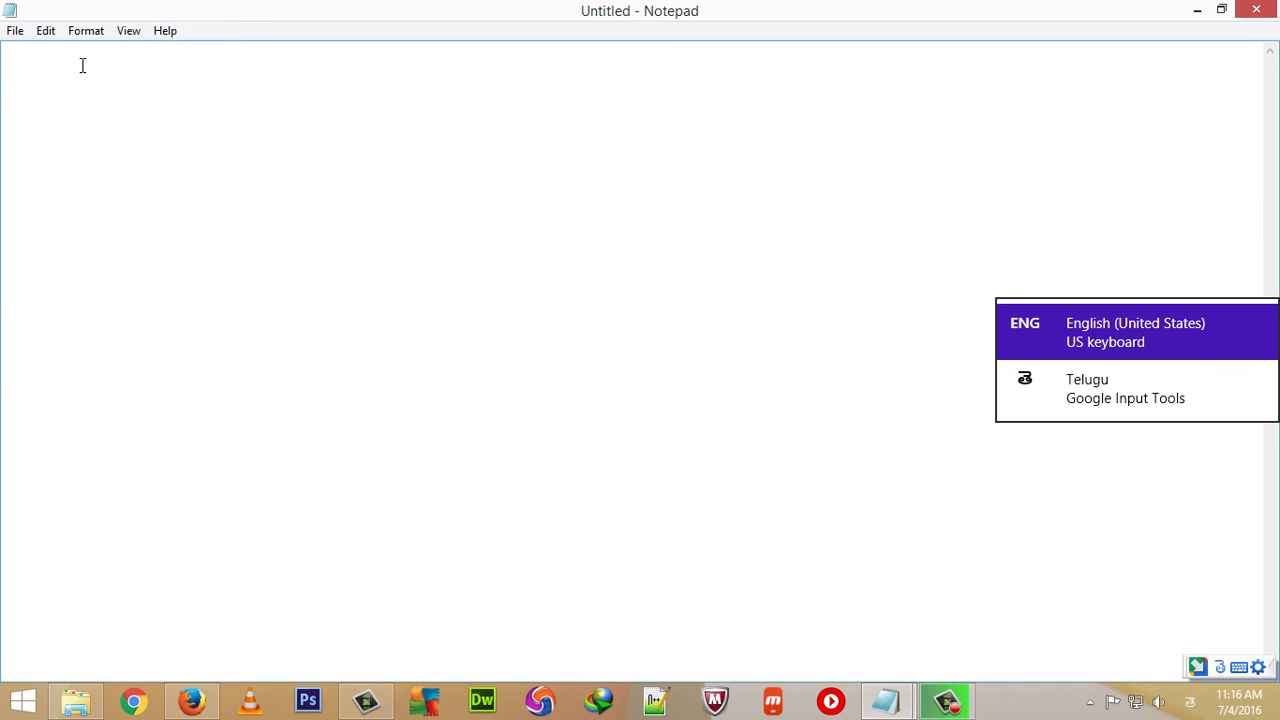
pyautogui.press('super+space')
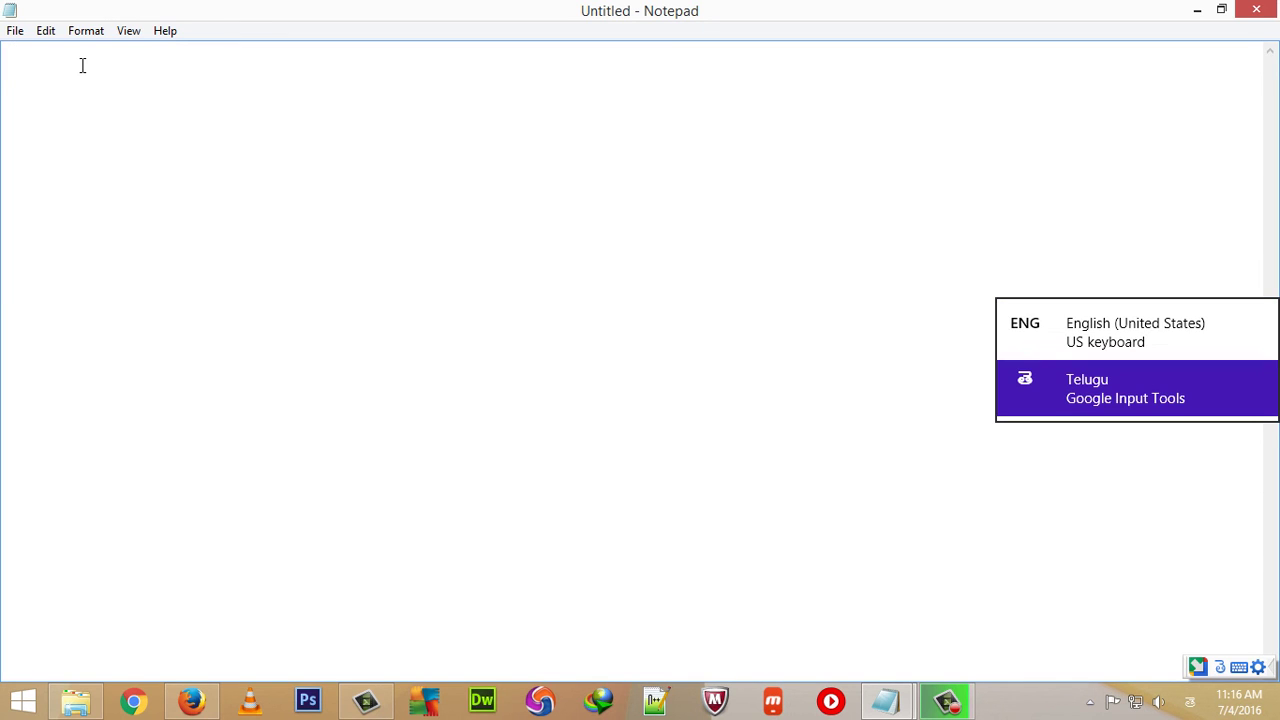
pyautogui.press('super+space')
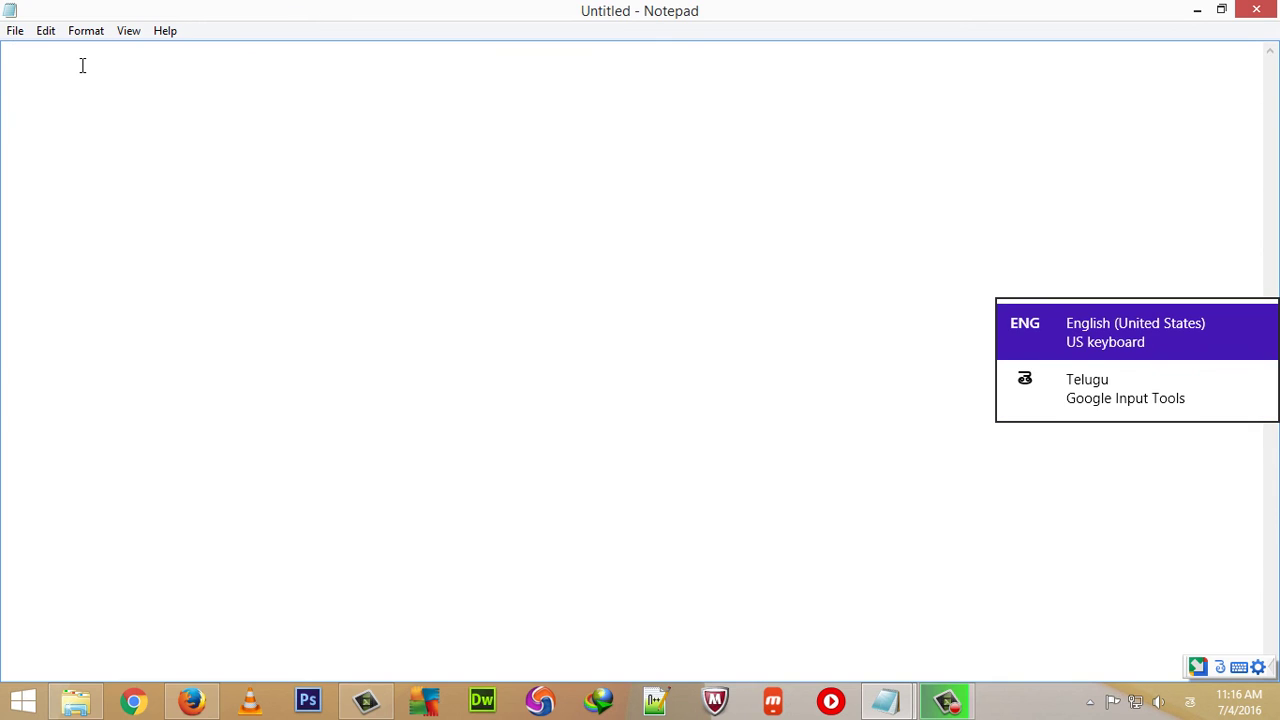
pyautogui.press('super')
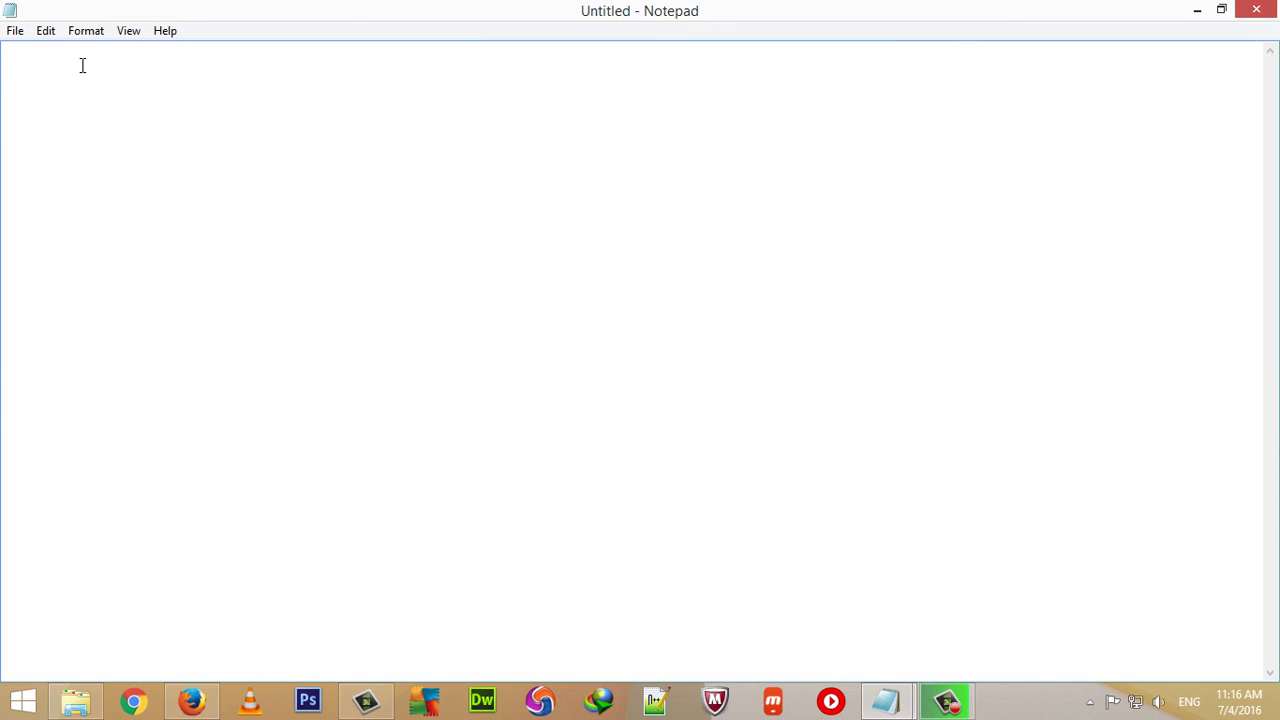
pyautogui.write('nama')
pyautogui.press('BackSpace')
pyautogui.press('BackSpace')
pyautogui.press('BackSpace')
pyautogui.press('BackSpace')
# Step: Switch back to Telugu input and commit నమస్కారం from the phonetic 'namaskaram'
pyautogui.press('super+space')
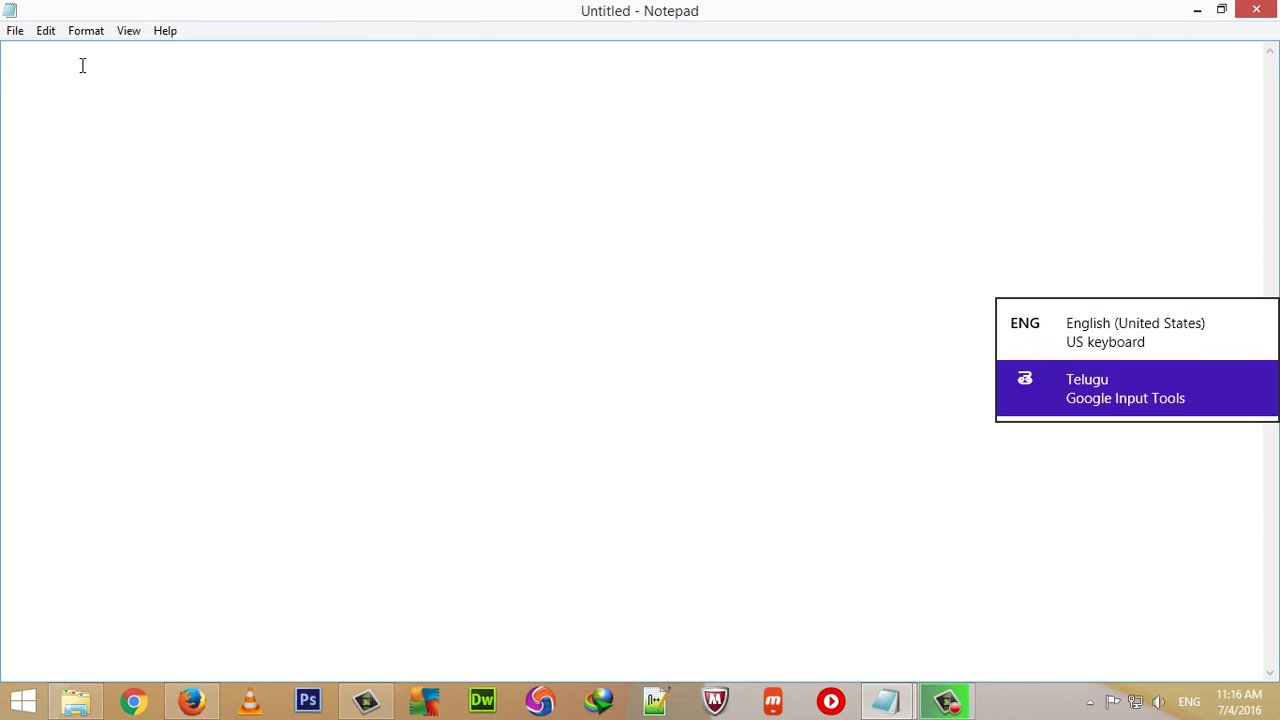
pyautogui.write('nam')
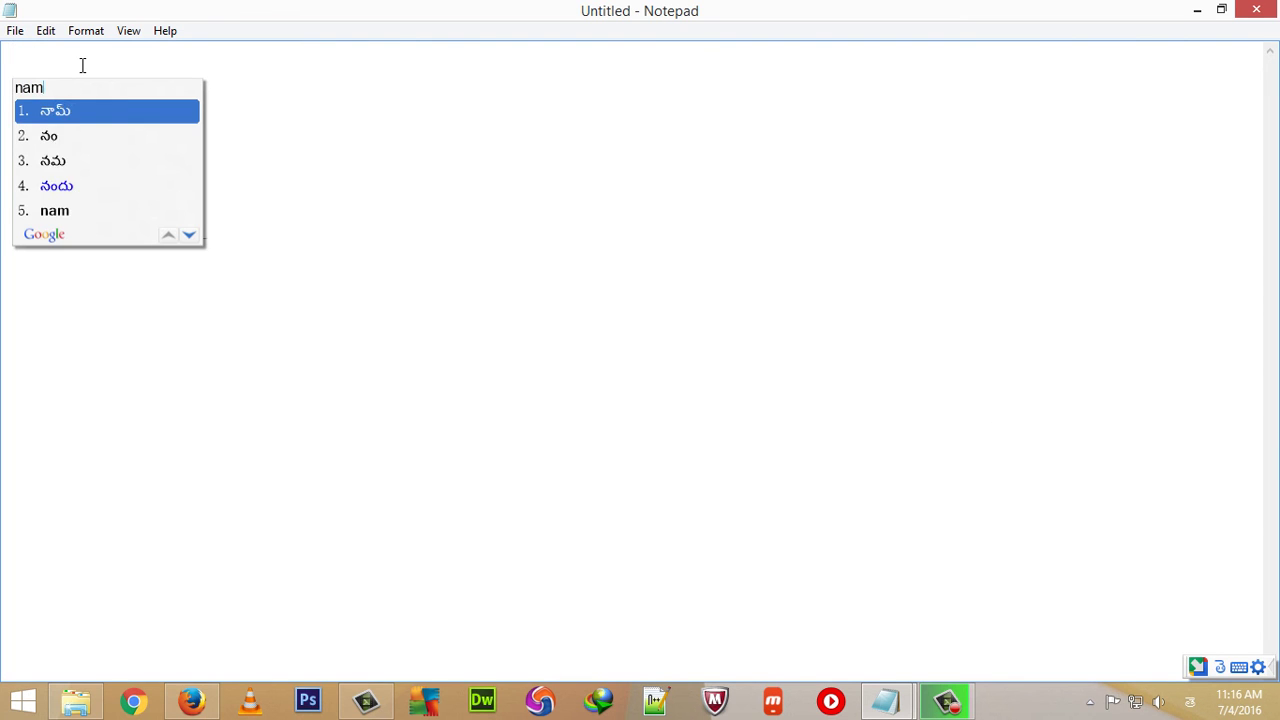
pyautogui.write('askar')
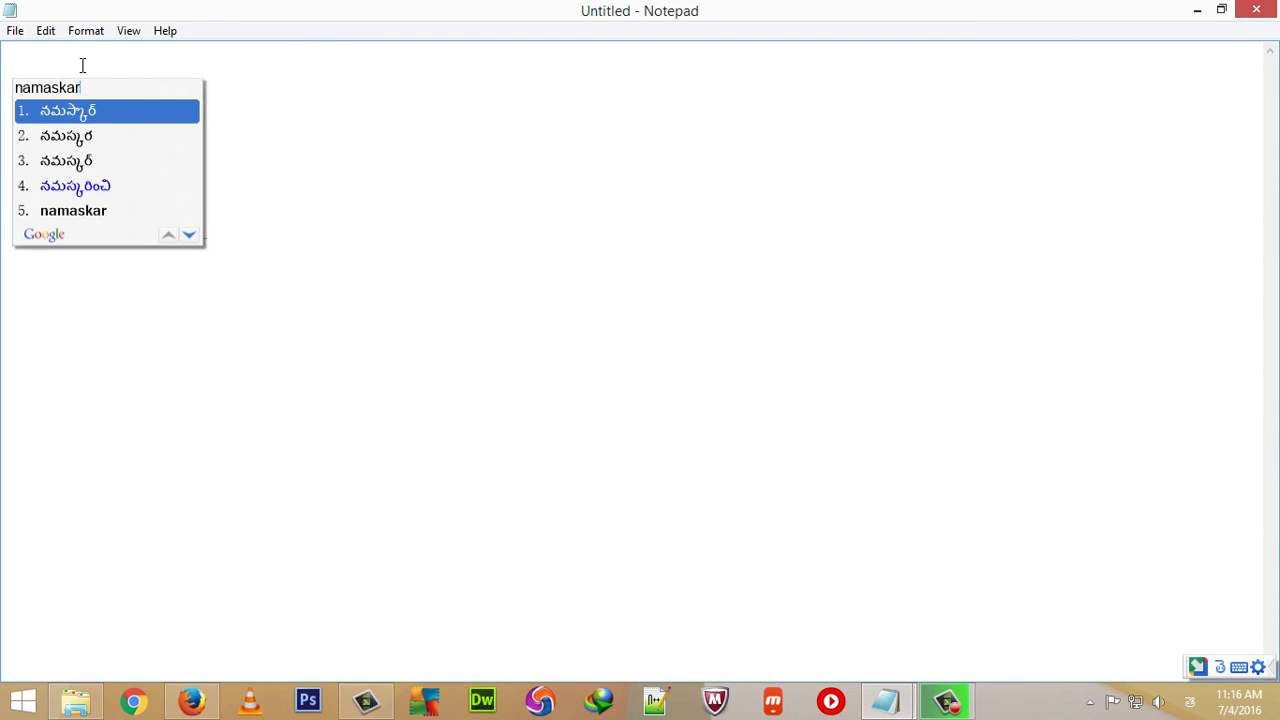
pyautogui.write('am')
pyautogui.press('space')
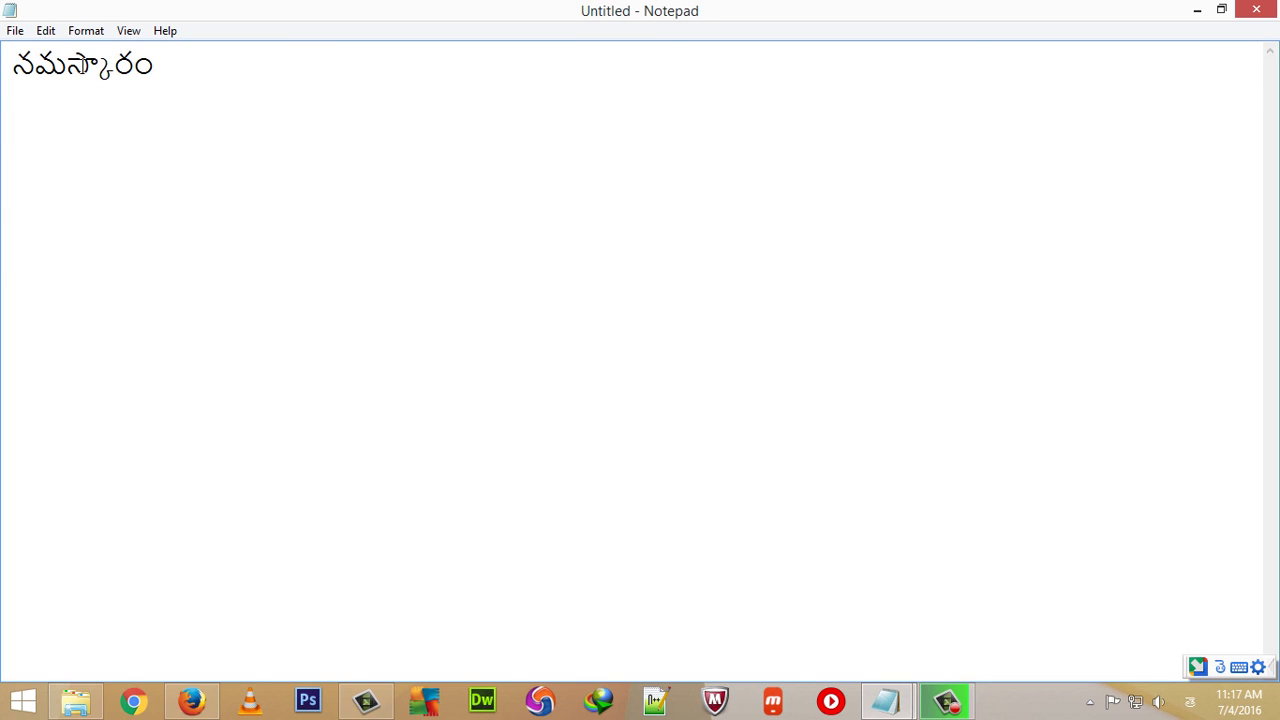